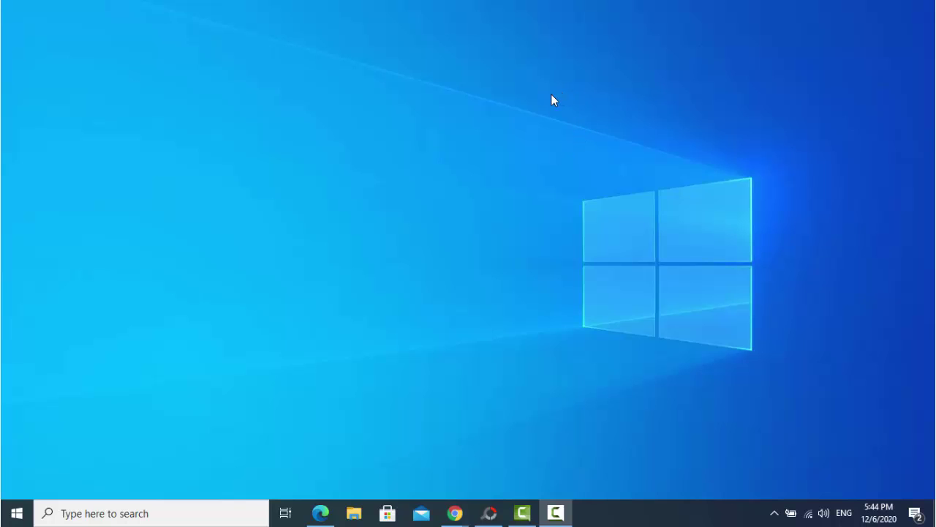
- Open the Storage page in the Windows system settings and turn on Storage Sense
{"action": "left_click", "coordinate": [17, 513]}
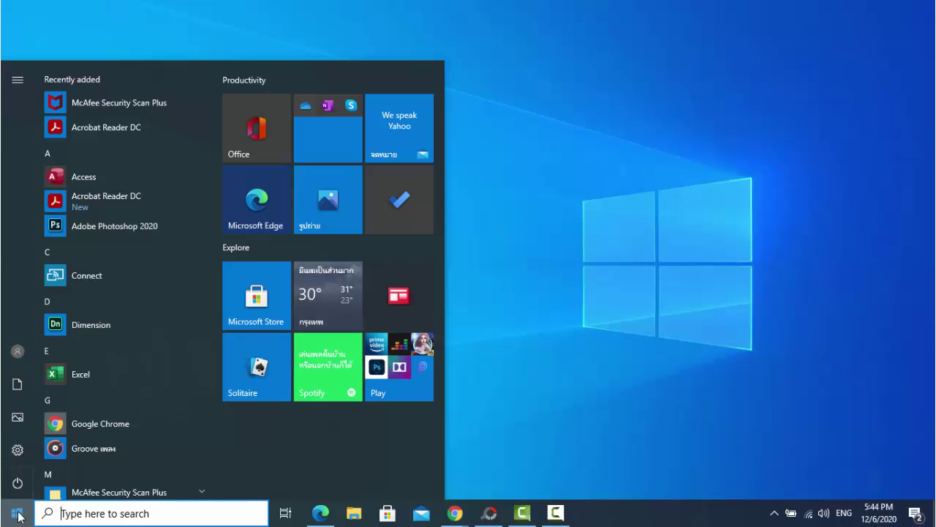
{"action": "mouse_move", "coordinate": [24, 452]}
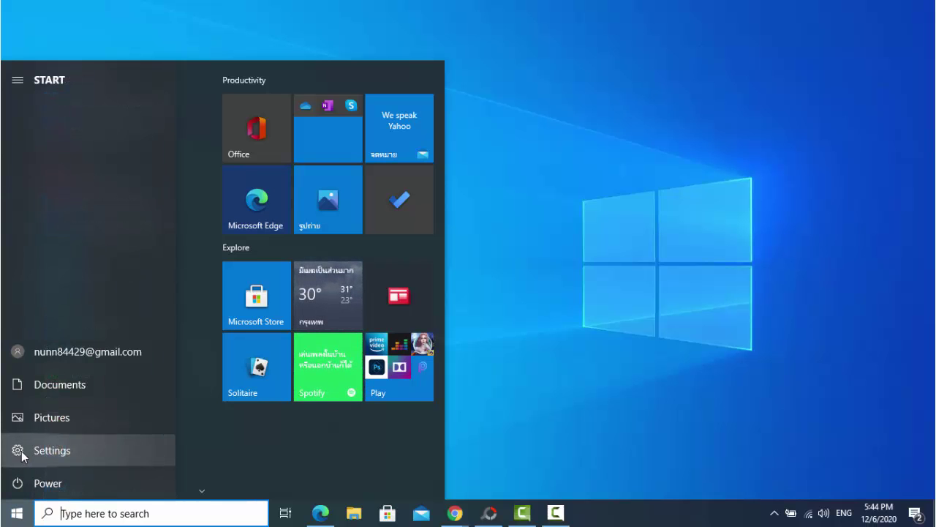
{"action": "left_click", "coordinate": [21, 450]}
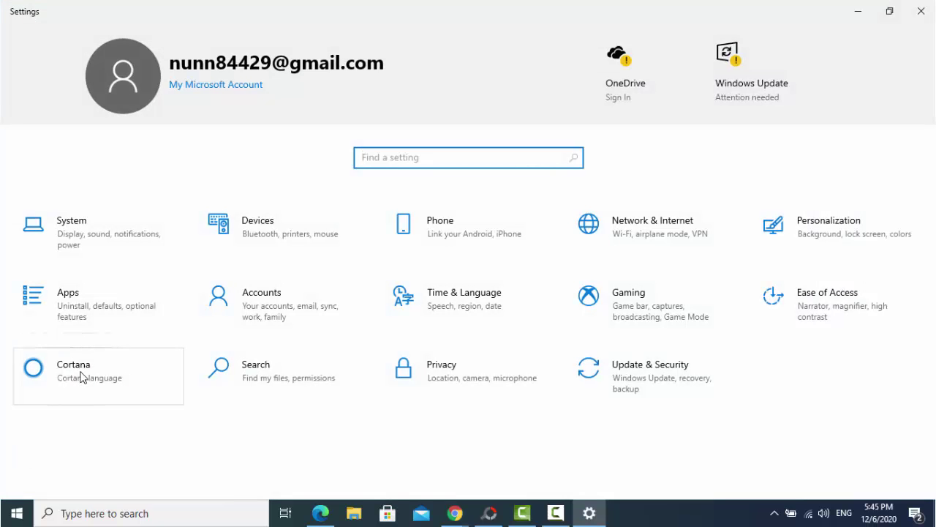
{"action": "left_click", "coordinate": [82, 230]}
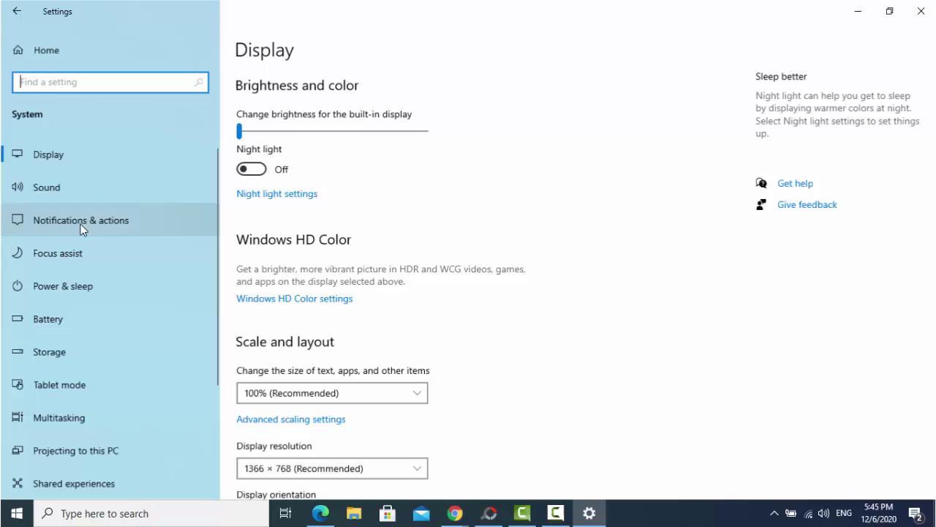
{"action": "left_click", "coordinate": [92, 357]}
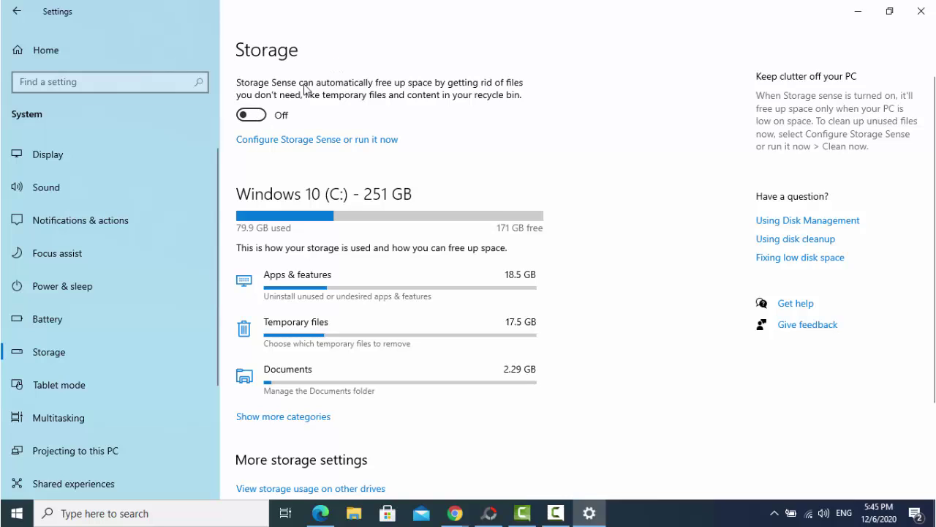
{"action": "left_click", "coordinate": [259, 121]}
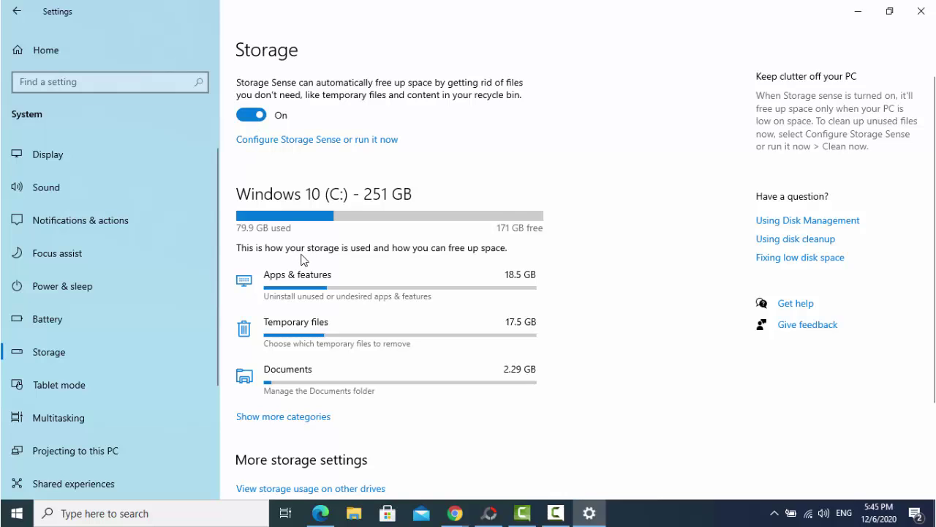
- Switch to File Explorer, view the free space of the drives in This PC, and minimize the window
{"action": "left_click", "coordinate": [357, 512]}
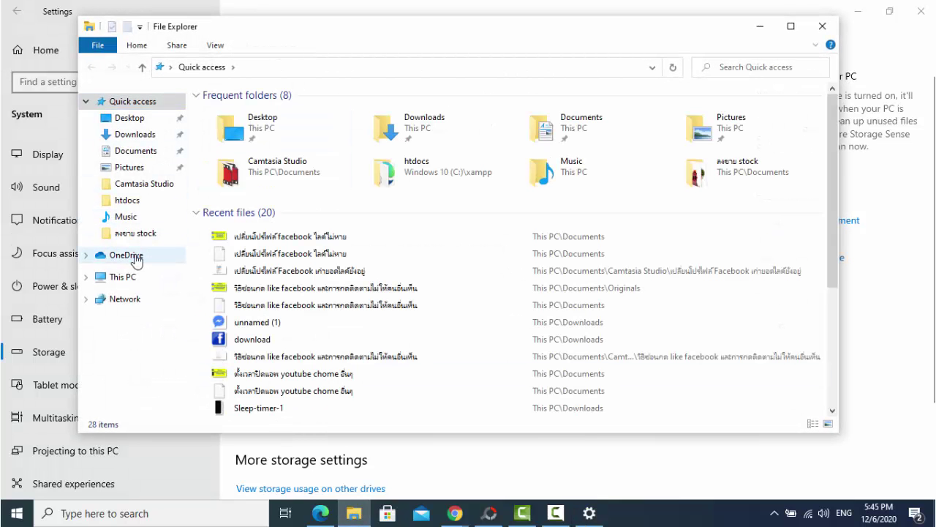
{"action": "left_click", "coordinate": [125, 278]}
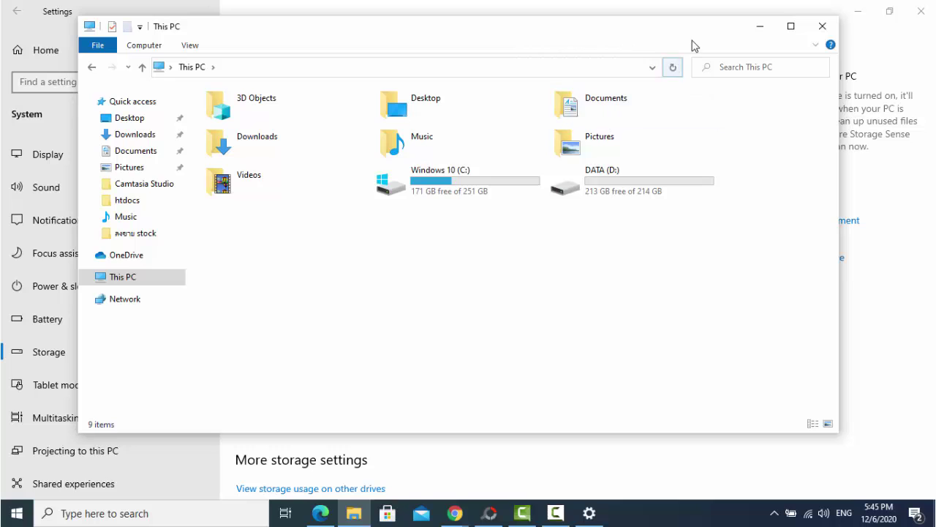
{"action": "left_click", "coordinate": [760, 25]}
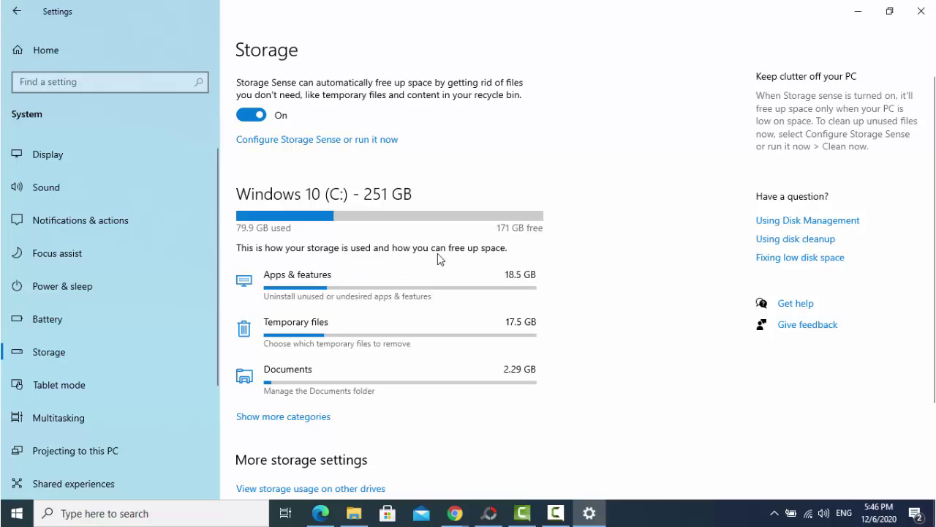
- Show more storage categories for the Windows 10 (C:) drive and review the space each one uses
{"action": "scroll", "coordinate": [410, 275], "scroll_direction": "down", "scroll_amount": 4}
{"action": "left_click", "coordinate": [277, 287]}
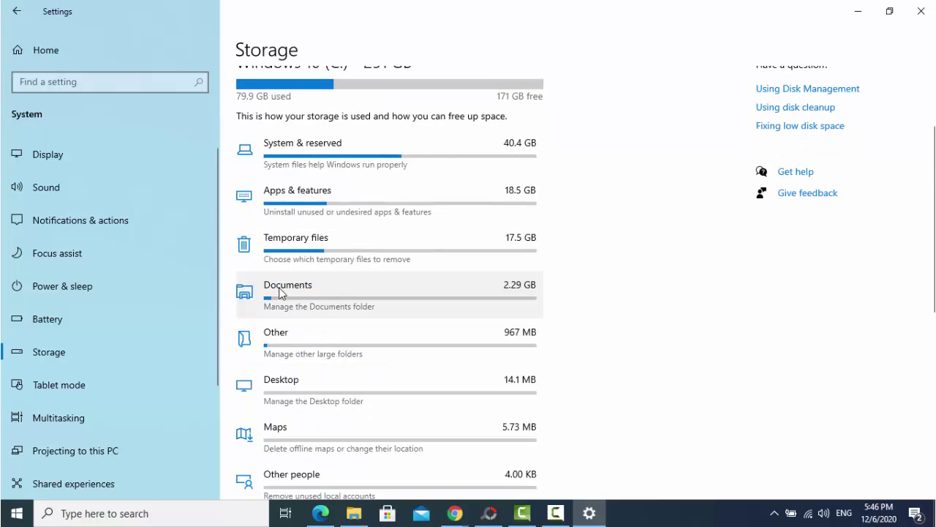
{"action": "scroll", "coordinate": [307, 220], "scroll_direction": "up", "scroll_amount": 1}
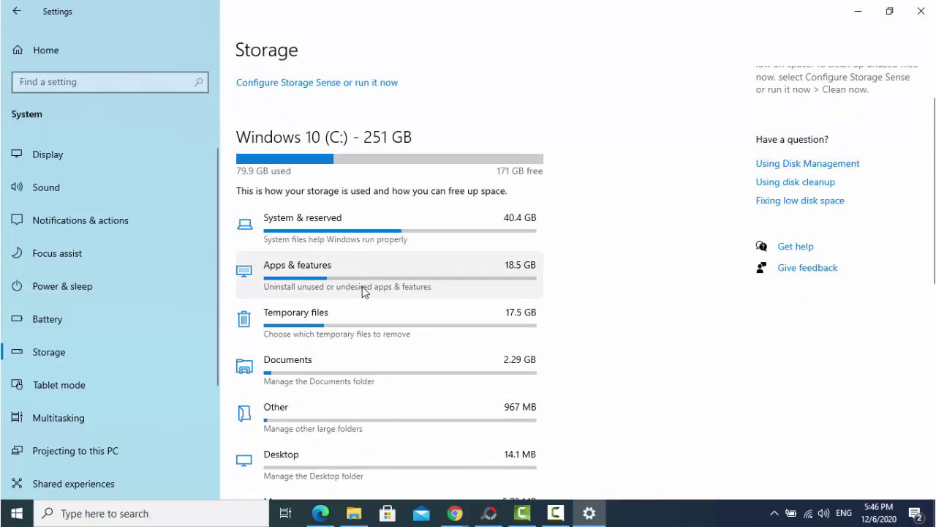
{"action": "scroll", "coordinate": [363, 291], "scroll_direction": "down", "scroll_amount": 4}
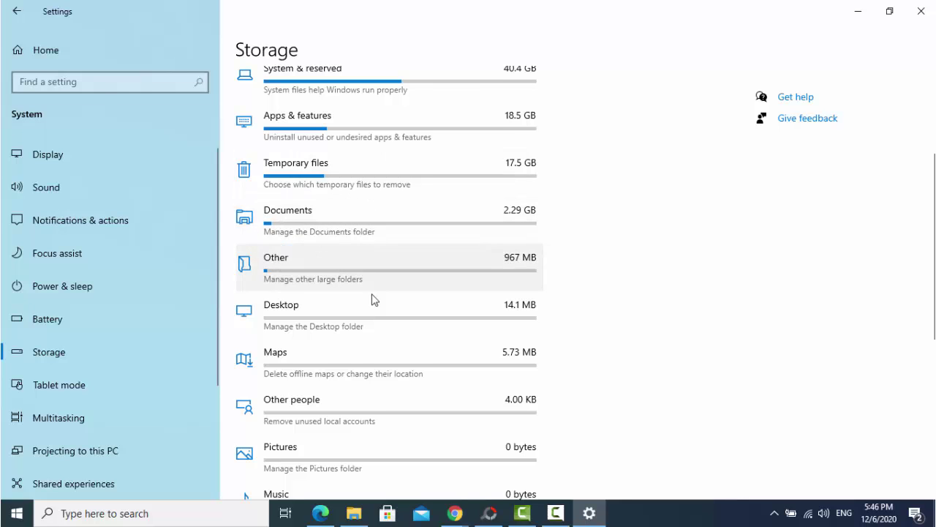
{"action": "scroll", "coordinate": [350, 290], "scroll_direction": "down", "scroll_amount": 2}
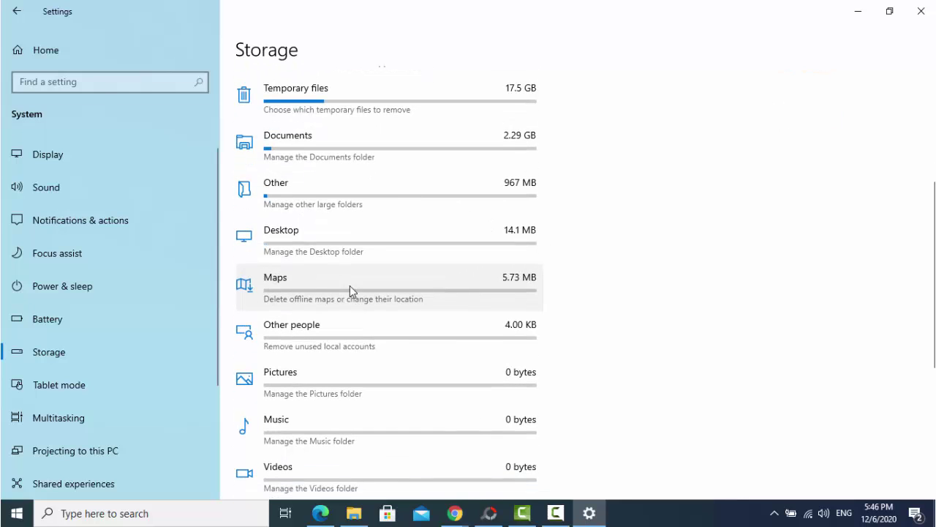
{"action": "scroll", "coordinate": [307, 299], "scroll_direction": "down", "scroll_amount": 8}
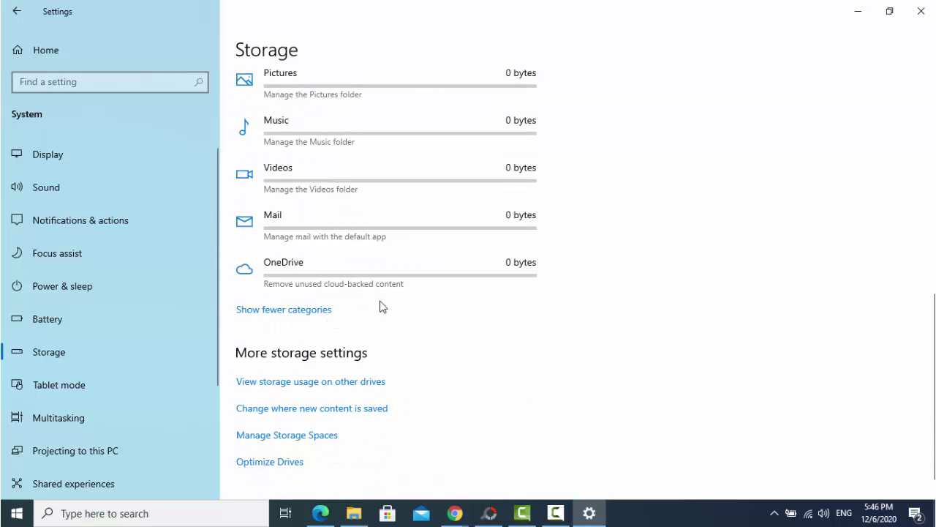
- View the storage usage on the other drives and return to the Storage page
{"action": "scroll", "coordinate": [379, 308], "scroll_direction": "down", "scroll_amount": 1}
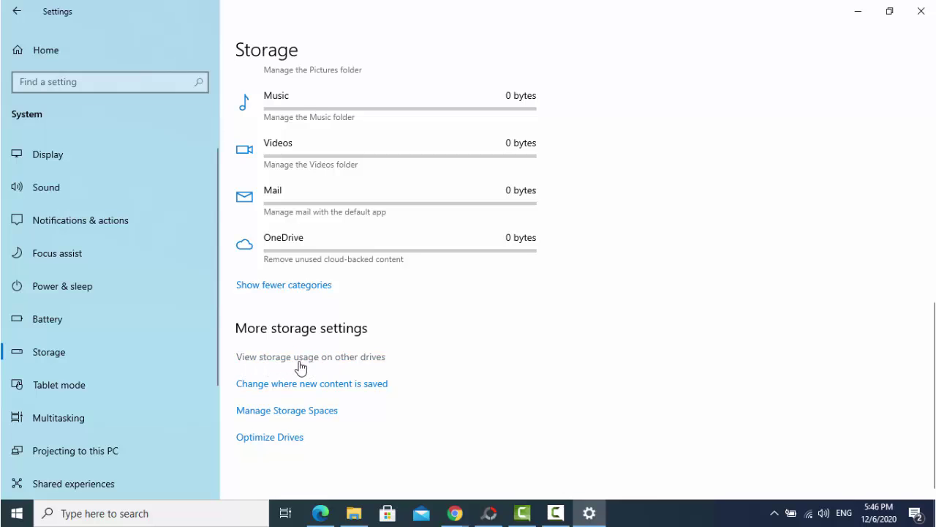
{"action": "left_click", "coordinate": [337, 362]}
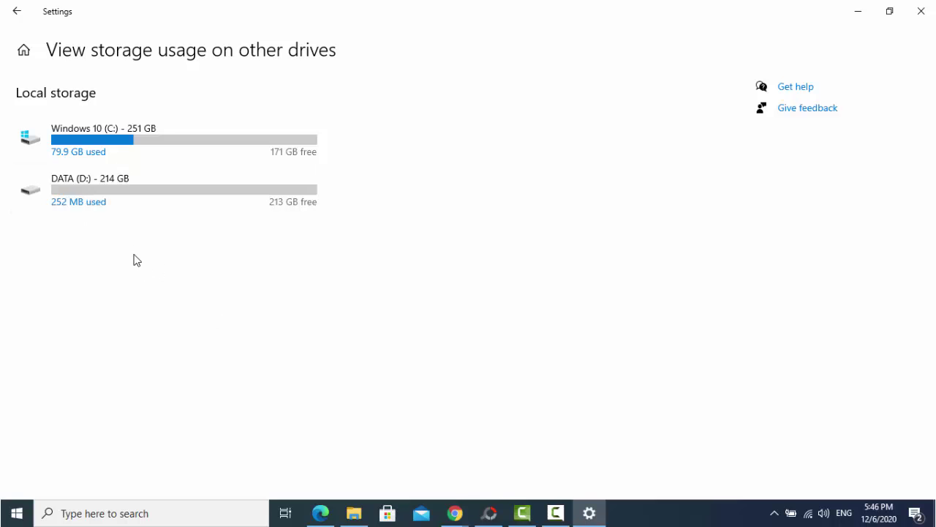
{"action": "left_click", "coordinate": [16, 11]}
- Open the settings for where new content is saved and check the drive choices for new photos and videos
{"action": "scroll", "coordinate": [356, 386], "scroll_direction": "down", "scroll_amount": 10}
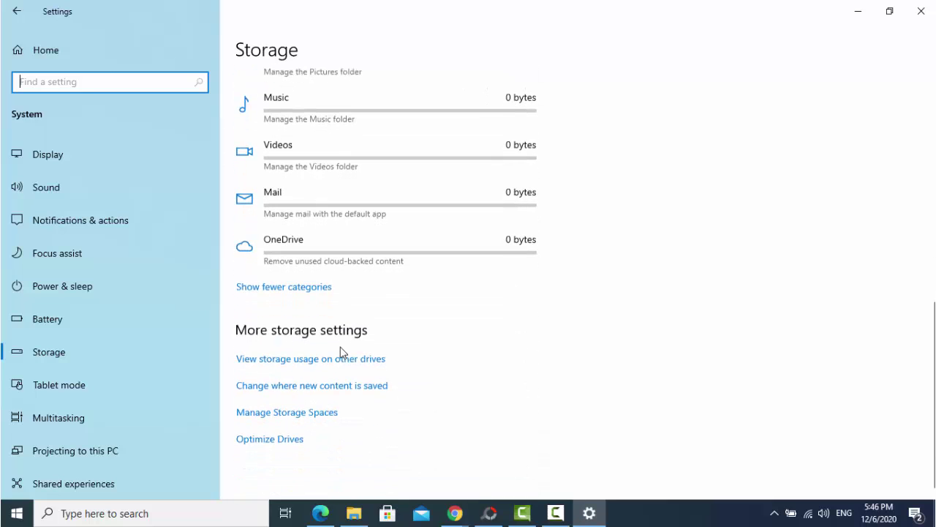
{"action": "left_click", "coordinate": [331, 394]}
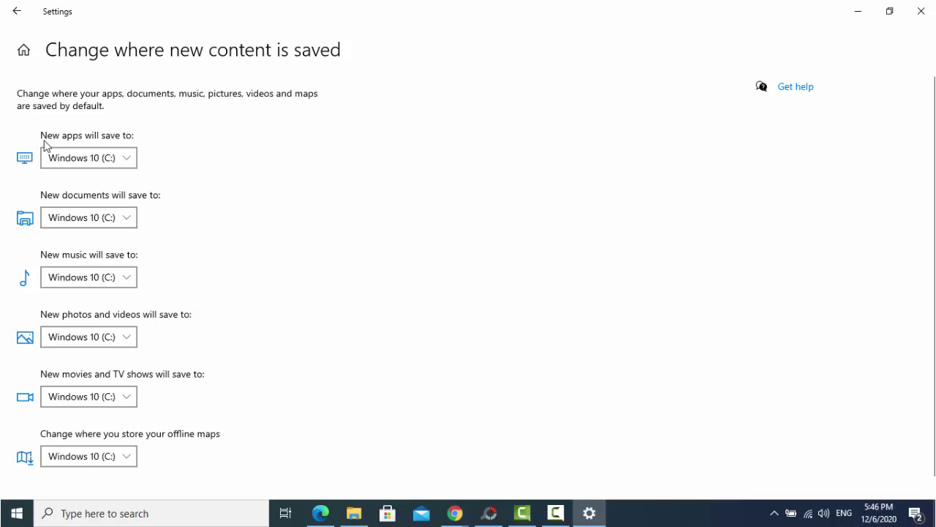
{"action": "scroll", "coordinate": [130, 150], "scroll_direction": "down", "scroll_amount": 1}
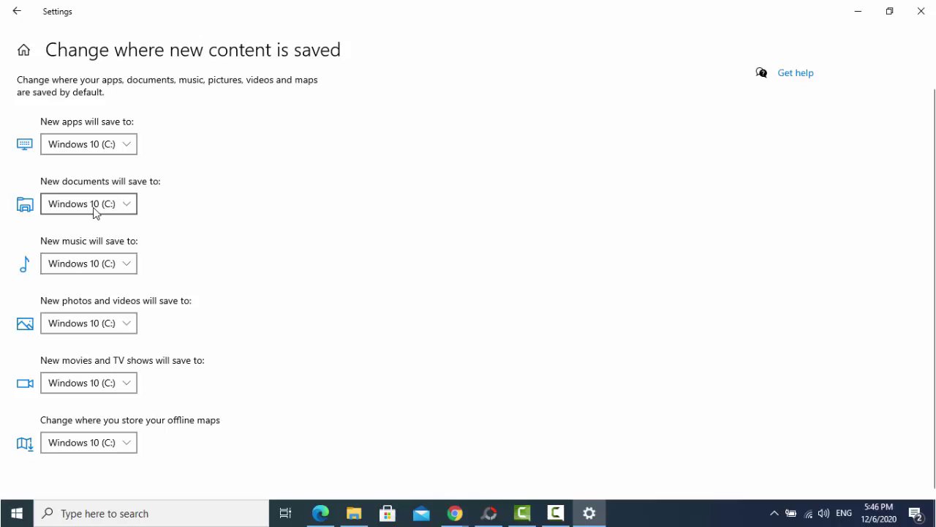
{"action": "left_click", "coordinate": [122, 331]}
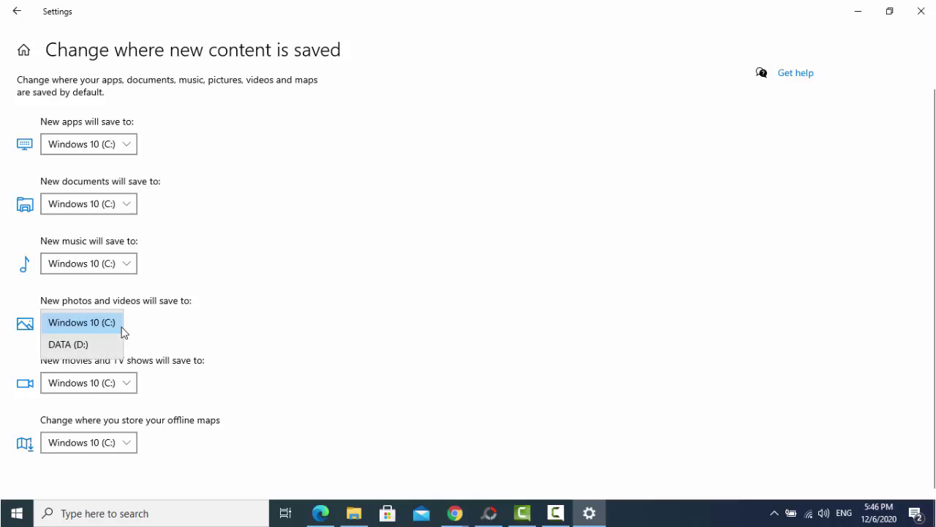
{"action": "left_click", "coordinate": [122, 326]}
{"action": "left_click", "coordinate": [123, 326]}
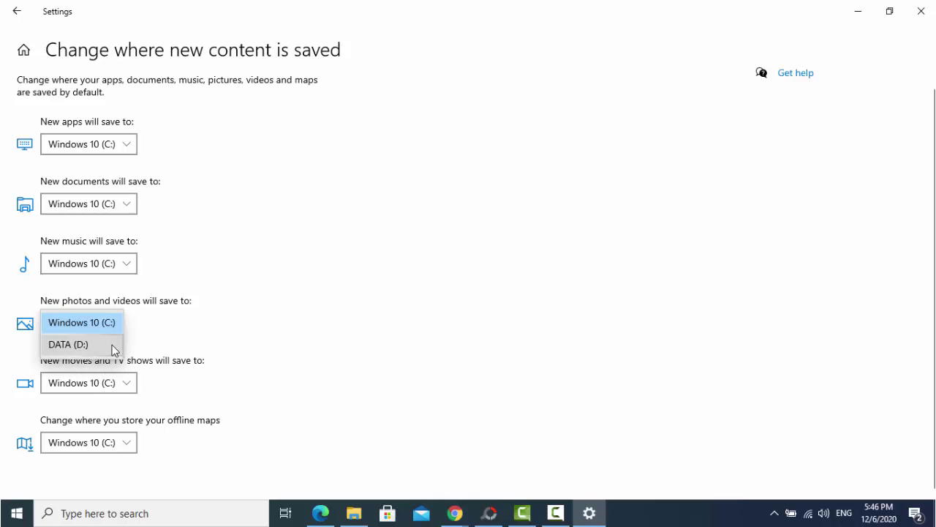
{"action": "left_click", "coordinate": [73, 322]}
{"action": "scroll", "coordinate": [85, 174], "scroll_direction": "up", "scroll_amount": 1}
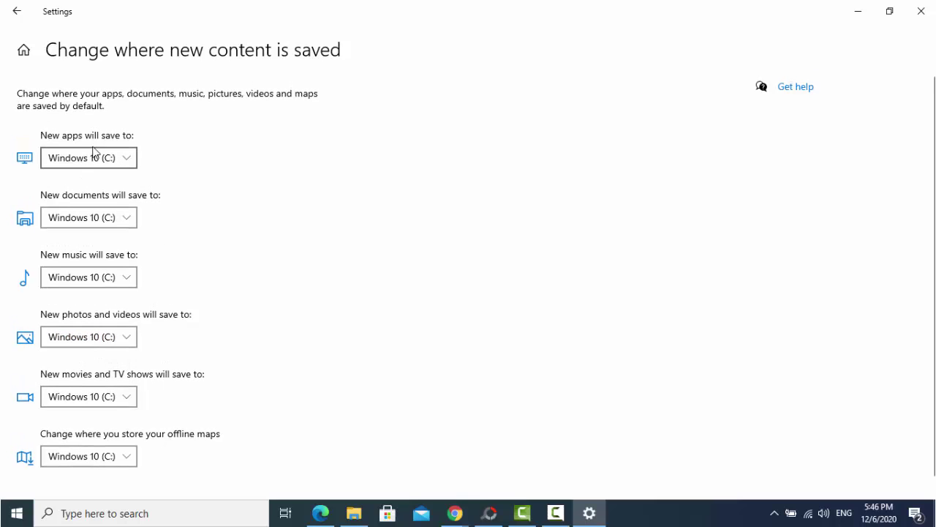
- Set the save location for new documents to DATA (D:) and apply it
{"action": "left_click", "coordinate": [130, 223]}
{"action": "left_click", "coordinate": [98, 241]}
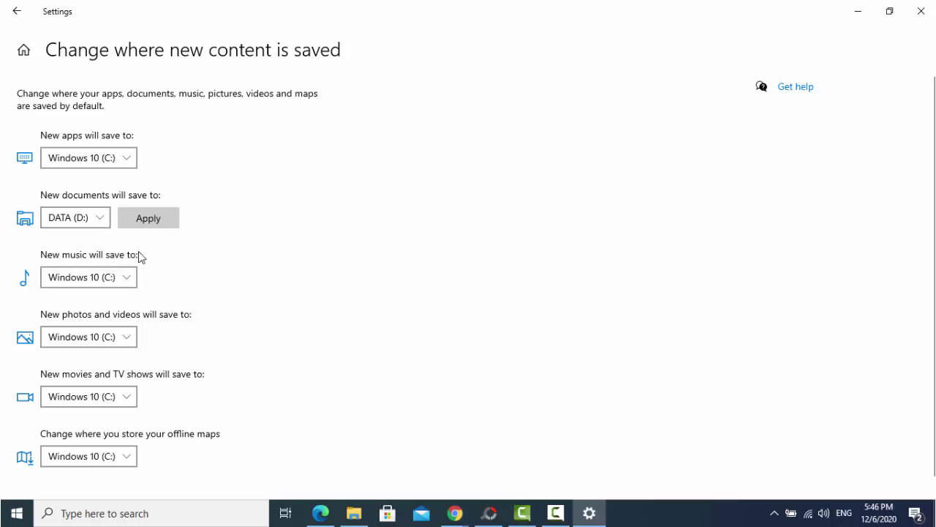
{"action": "left_click", "coordinate": [148, 223]}
- Restore the save location for new documents to Windows 10 (C:), apply it, and return to the Storage page
{"action": "left_click", "coordinate": [104, 218]}
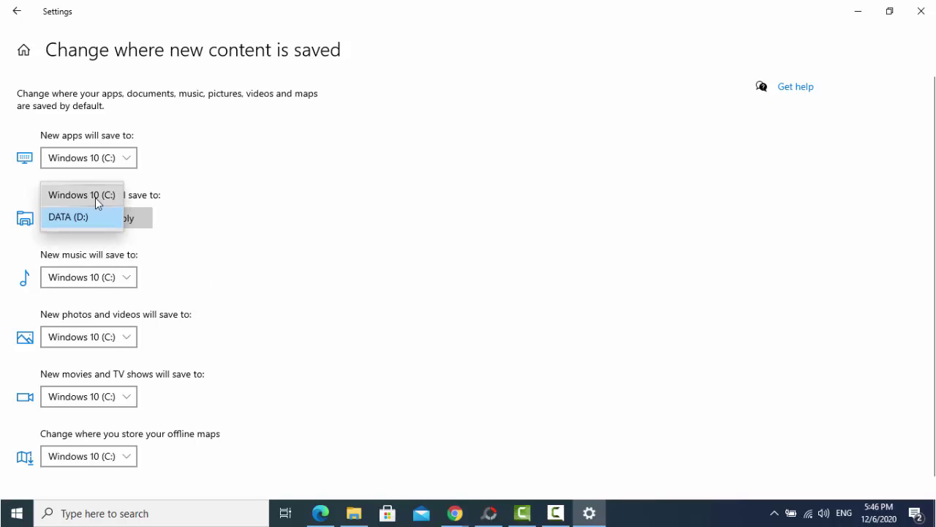
{"action": "left_click", "coordinate": [97, 196]}
{"action": "left_click", "coordinate": [128, 221]}
{"action": "left_click", "coordinate": [125, 217]}
{"action": "scroll", "coordinate": [227, 269], "scroll_direction": "down", "scroll_amount": 1}
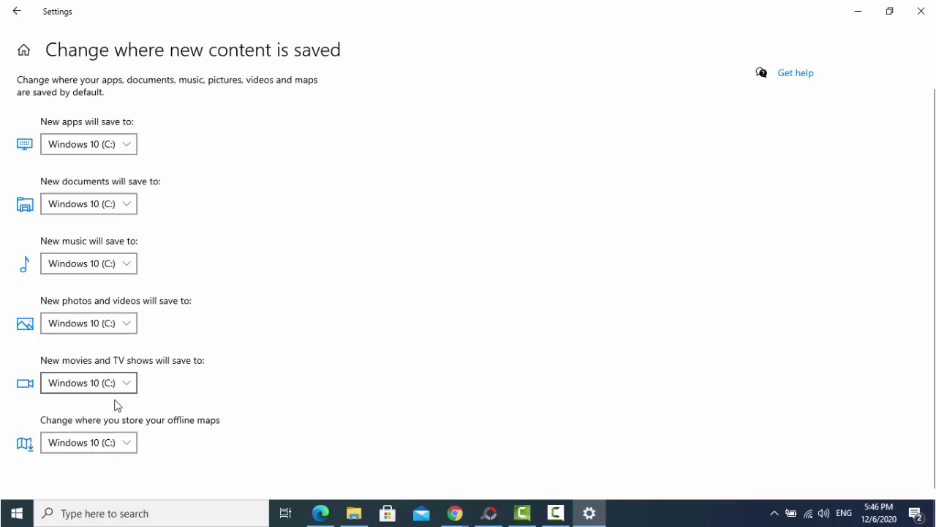
{"action": "left_click", "coordinate": [17, 11]}
- Open Manage Storage Spaces to view its pool creation option and close the window
{"action": "scroll", "coordinate": [388, 413], "scroll_direction": "down", "scroll_amount": 2}
{"action": "scroll", "coordinate": [387, 413], "scroll_direction": "down", "scroll_amount": 6}
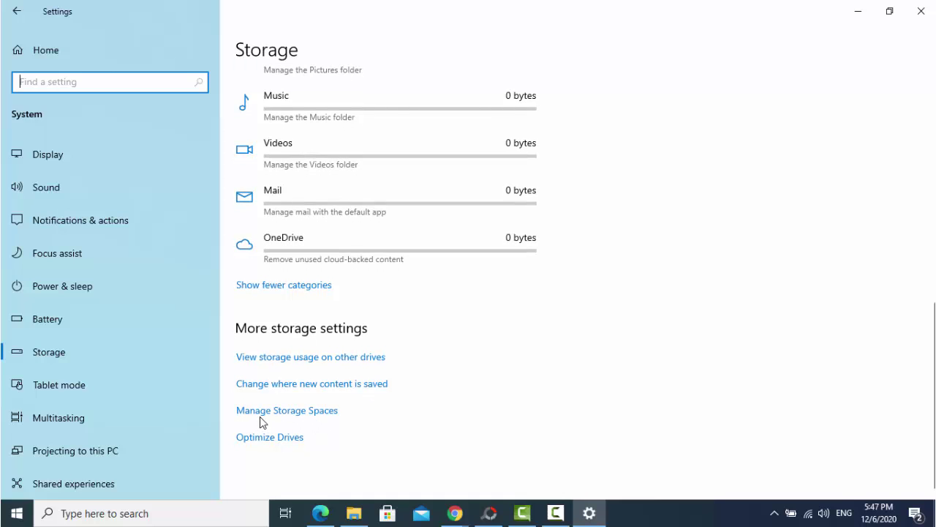
{"action": "left_click", "coordinate": [294, 419]}
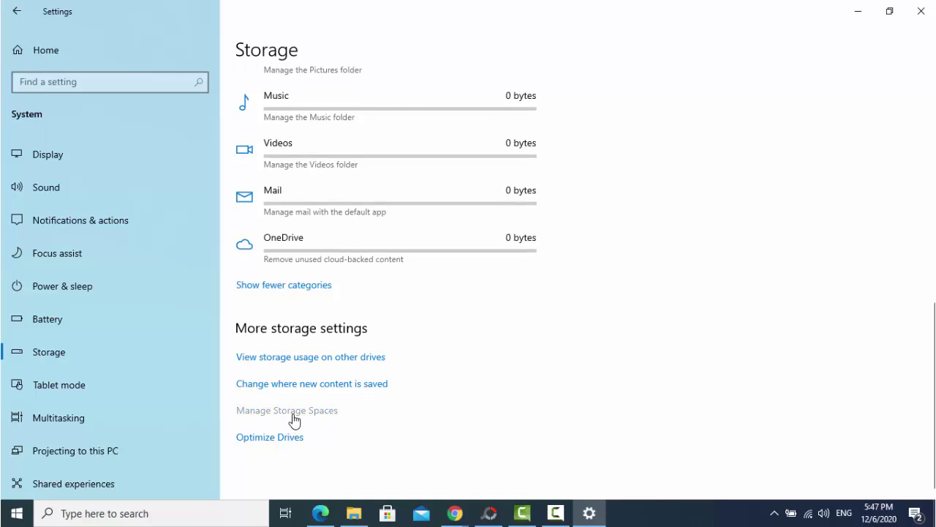
{"action": "left_click", "coordinate": [290, 410]}
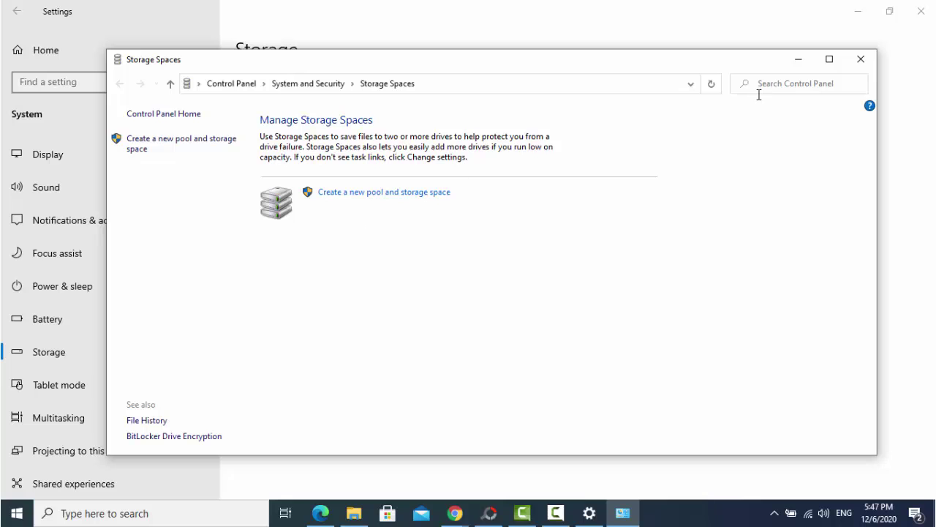
{"action": "left_click", "coordinate": [861, 58]}
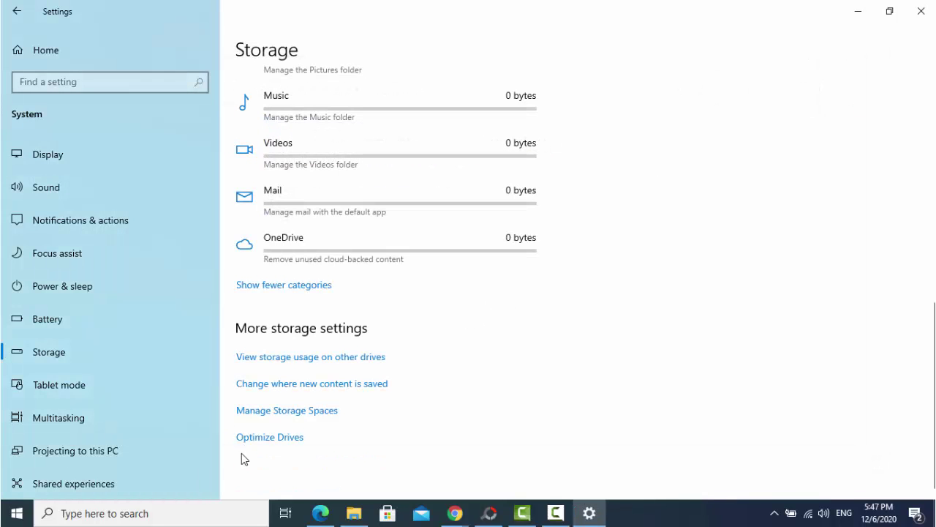
- Open Optimize Drives to view the status of the drives and close it
{"action": "left_click", "coordinate": [257, 441]}
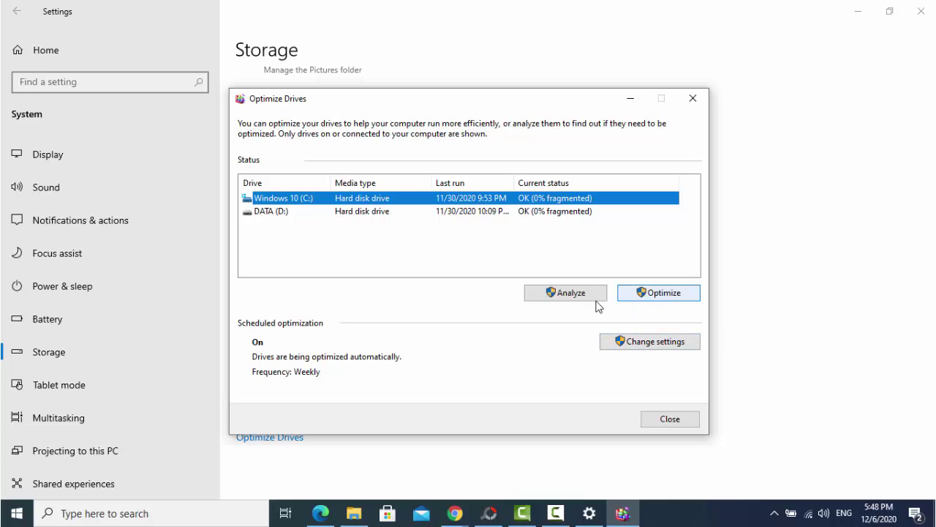
{"action": "left_click", "coordinate": [695, 421]}
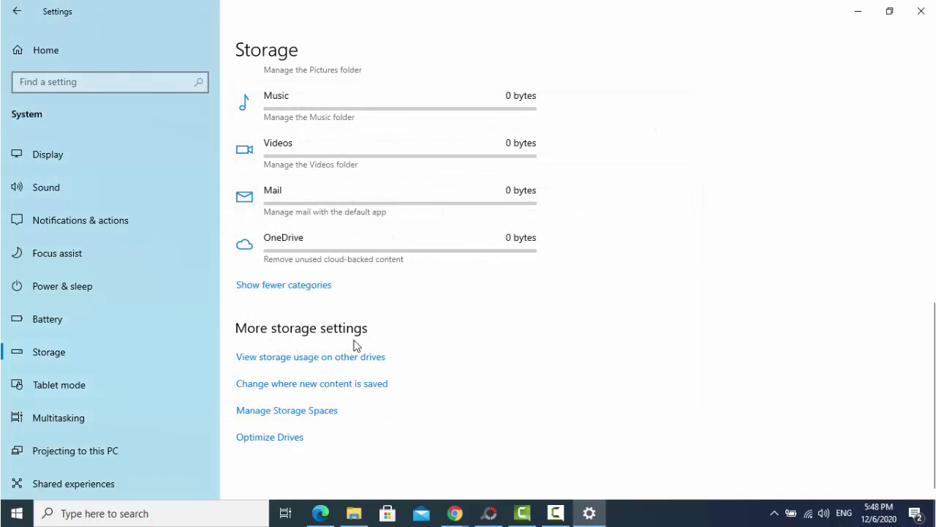
- Go back to the Storage Sense section of the Storage page and toggle its switch
{"action": "scroll", "coordinate": [326, 313], "scroll_direction": "up", "scroll_amount": 2}
{"action": "scroll", "coordinate": [324, 313], "scroll_direction": "up", "scroll_amount": 7}
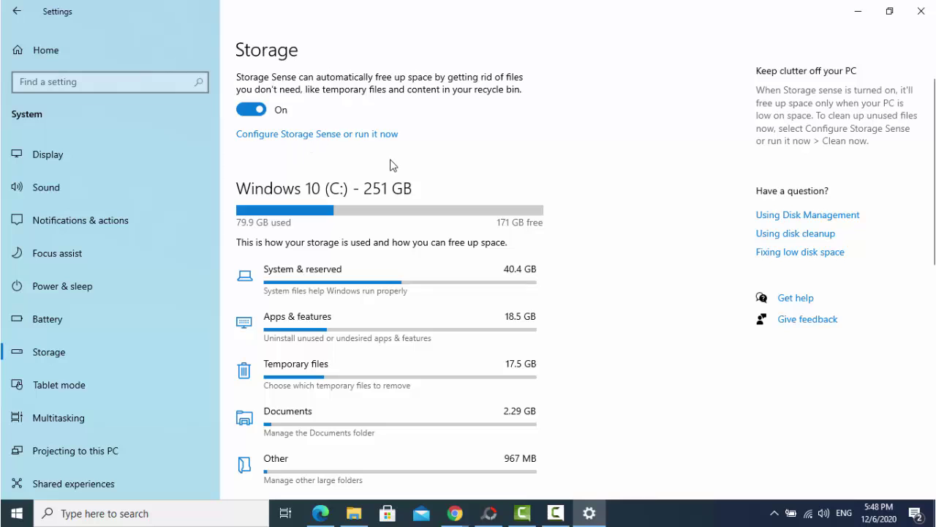
{"action": "scroll", "coordinate": [392, 172], "scroll_direction": "up", "scroll_amount": 1}
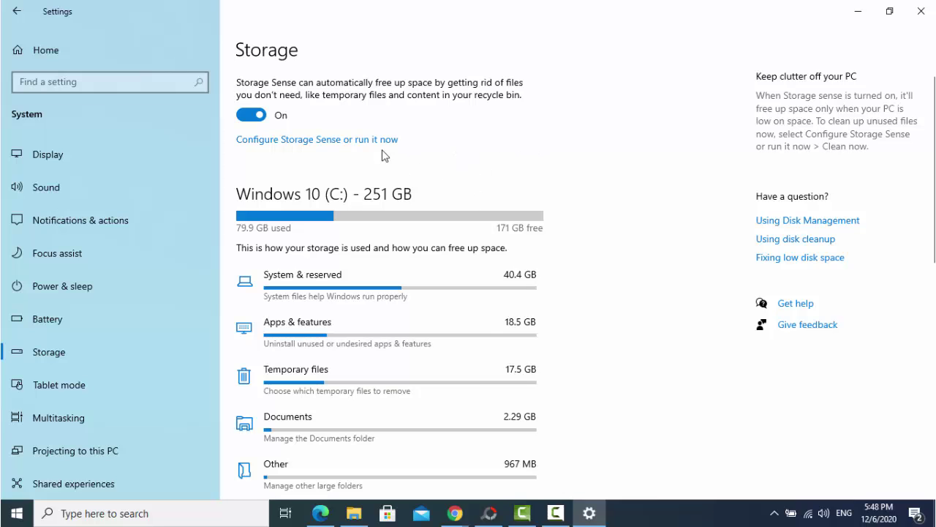
{"action": "scroll", "coordinate": [387, 158], "scroll_direction": "down", "scroll_amount": 1}
{"action": "scroll", "coordinate": [400, 167], "scroll_direction": "down", "scroll_amount": 1}
{"action": "scroll", "coordinate": [402, 196], "scroll_direction": "up", "scroll_amount": 2}
{"action": "left_click", "coordinate": [250, 115]}
- Open the Pictures category in the Windows 10 (C:) usage list to view its management option, and return to the Storage page
{"action": "scroll", "coordinate": [328, 177], "scroll_direction": "down", "scroll_amount": 2}
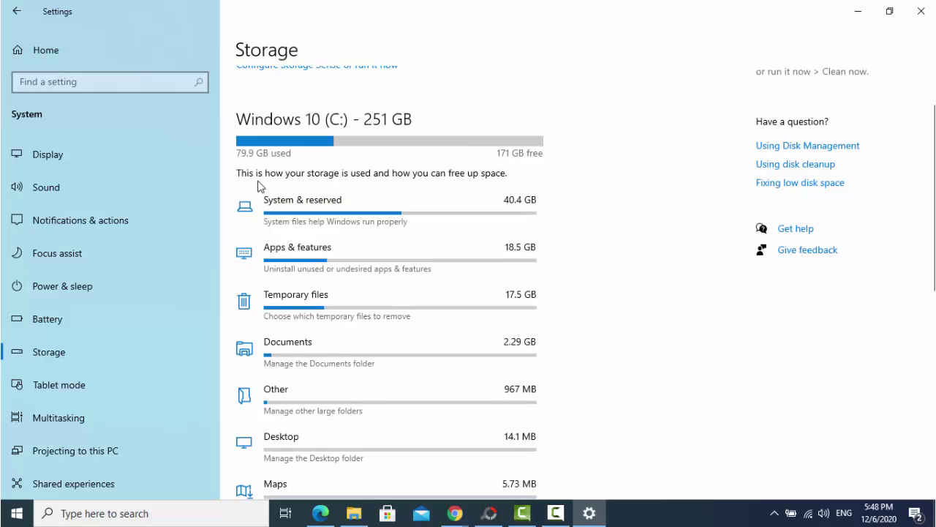
{"action": "scroll", "coordinate": [295, 207], "scroll_direction": "down", "scroll_amount": 2}
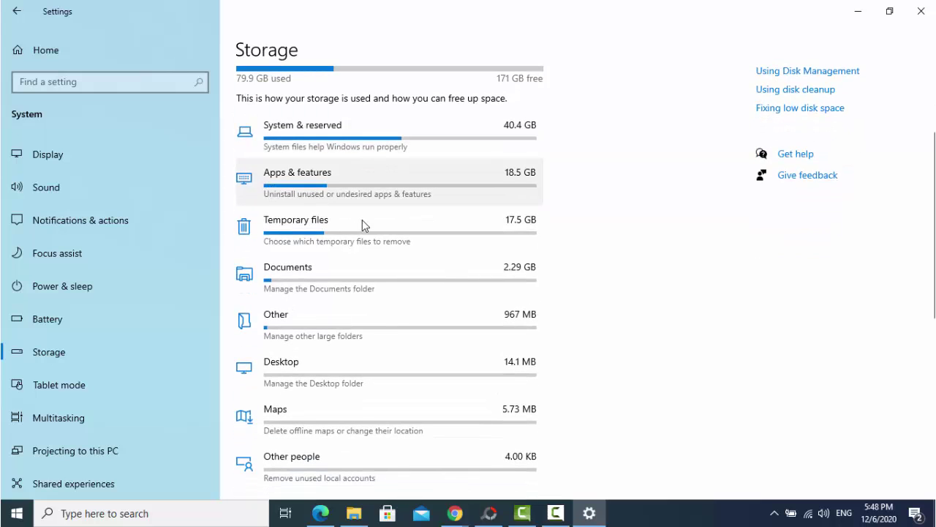
{"action": "scroll", "coordinate": [292, 242], "scroll_direction": "down", "scroll_amount": 2}
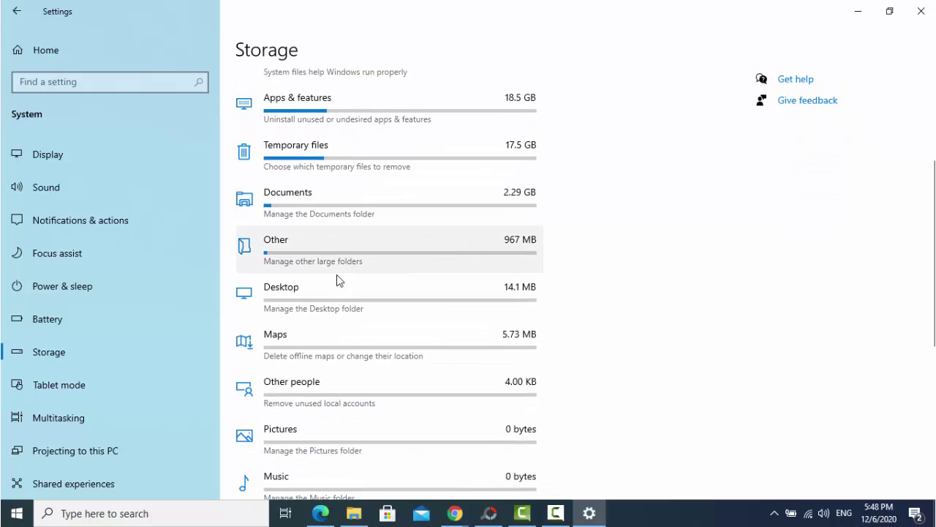
{"action": "scroll", "coordinate": [445, 275], "scroll_direction": "down", "scroll_amount": 2}
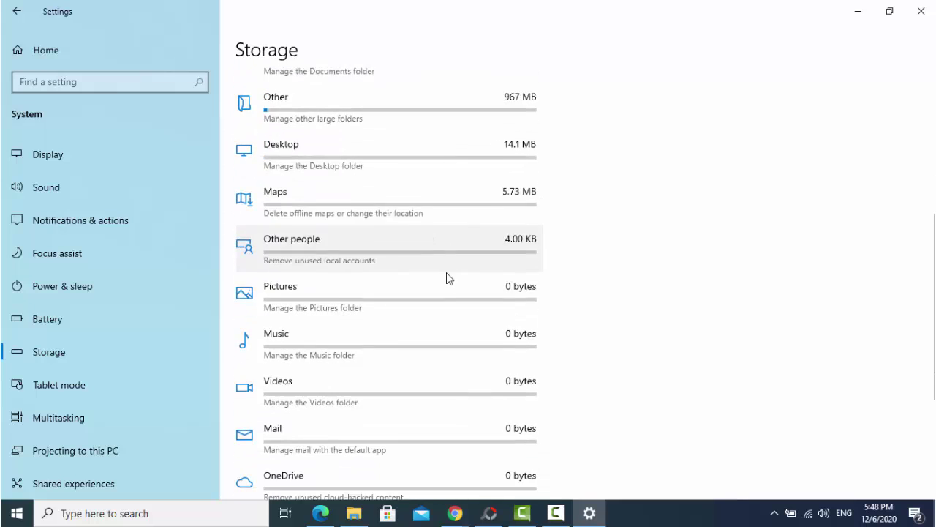
{"action": "left_click", "coordinate": [423, 236]}
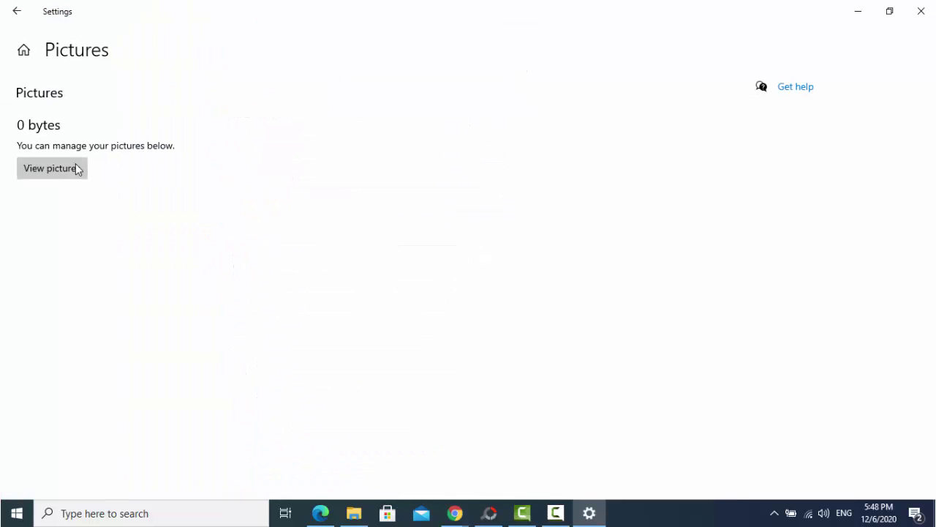
{"action": "left_click", "coordinate": [16, 11]}
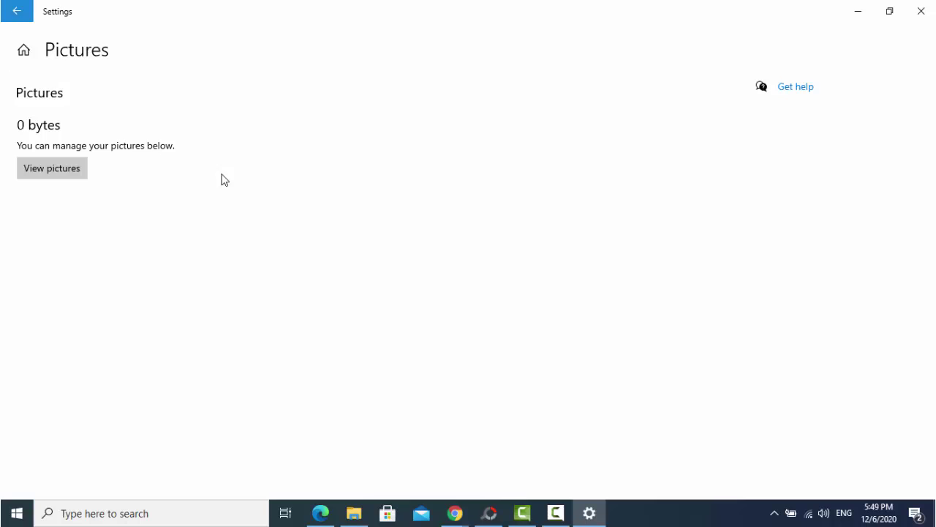
{"action": "scroll", "coordinate": [369, 238], "scroll_direction": "down", "scroll_amount": 1}
{"action": "scroll", "coordinate": [369, 238], "scroll_direction": "up", "scroll_amount": 1}
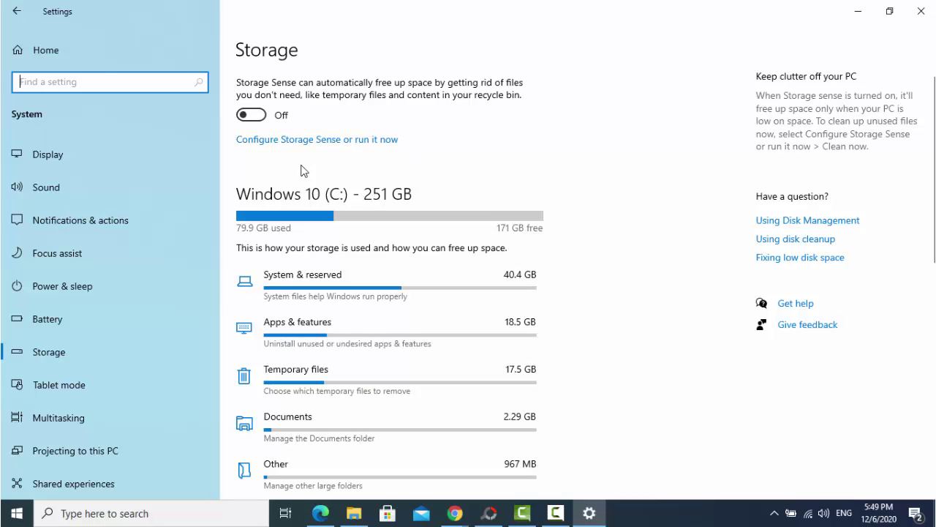
{"action": "scroll", "coordinate": [241, 162], "scroll_direction": "down", "scroll_amount": 2}
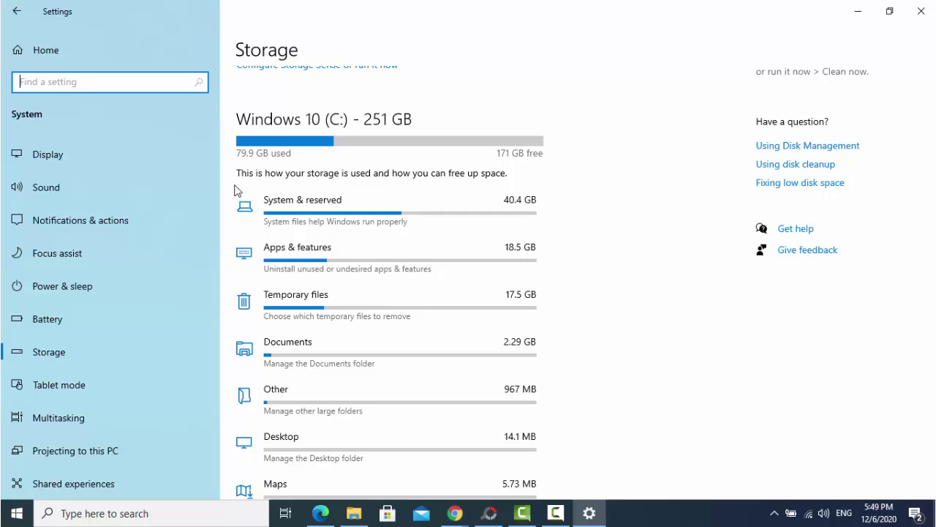
{"action": "scroll", "coordinate": [235, 187], "scroll_direction": "up", "scroll_amount": 2}
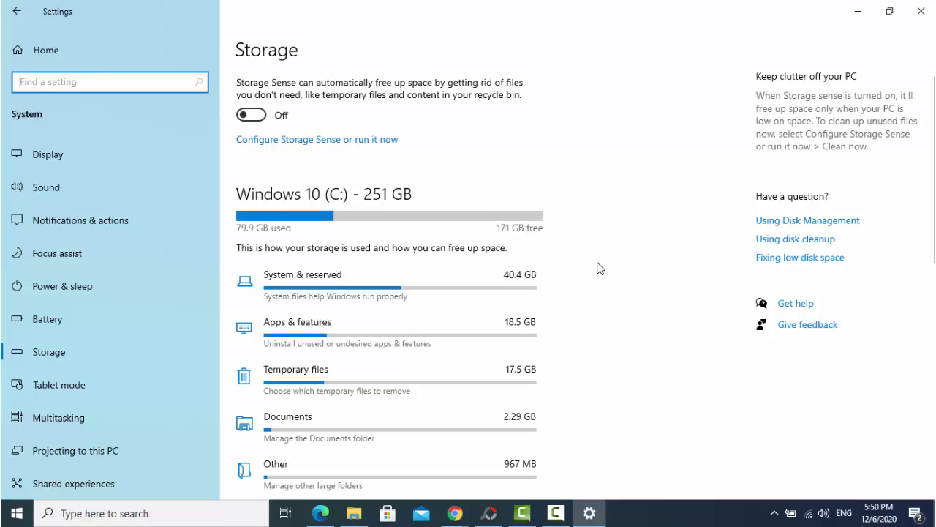
{"action": "scroll", "coordinate": [621, 341], "scroll_direction": "down", "scroll_amount": 4}
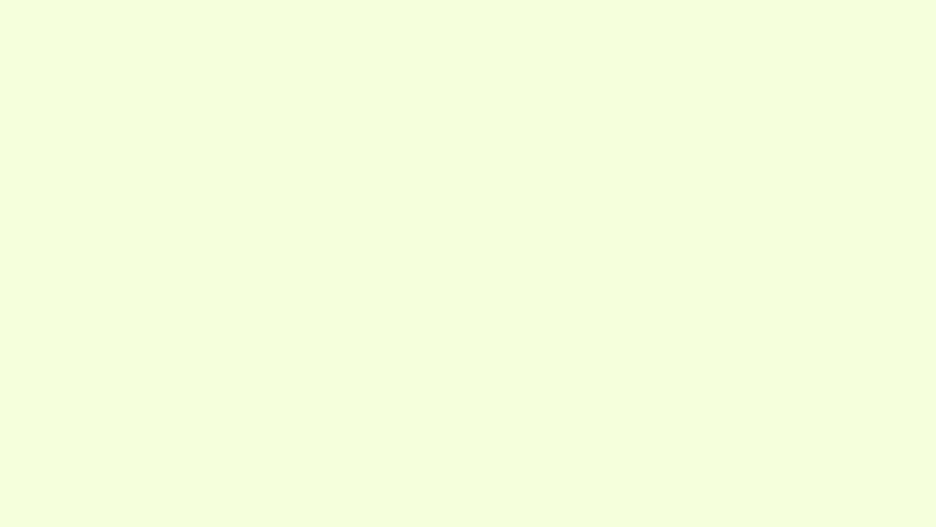